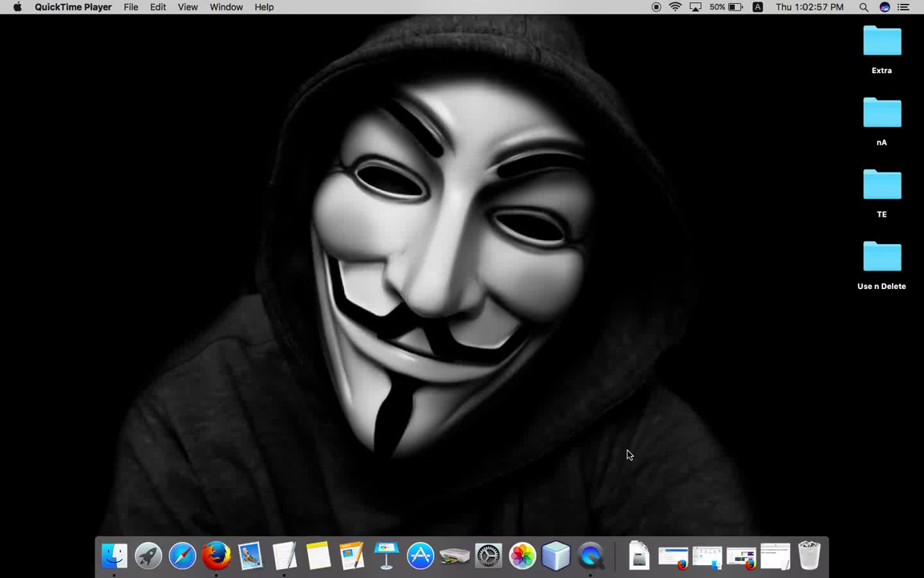
- Copy the bit.ly/minergatereg link from the TextEdit how-to note
{"action": "left_click", "coordinate": [282, 552]}
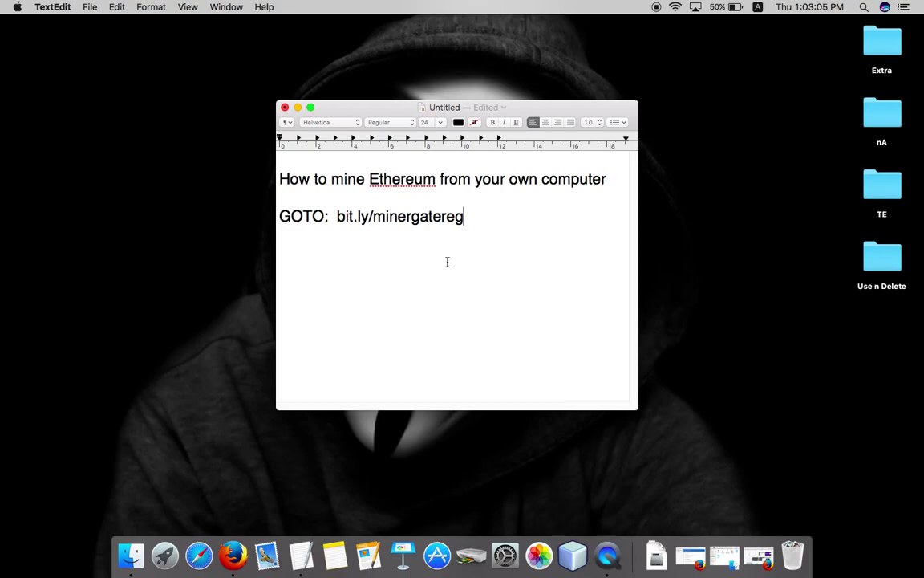
{"action": "left_click", "coordinate": [336, 216]}
{"action": "left_click_drag", "start_coordinate": [337, 217], "coordinate": [465, 216]}
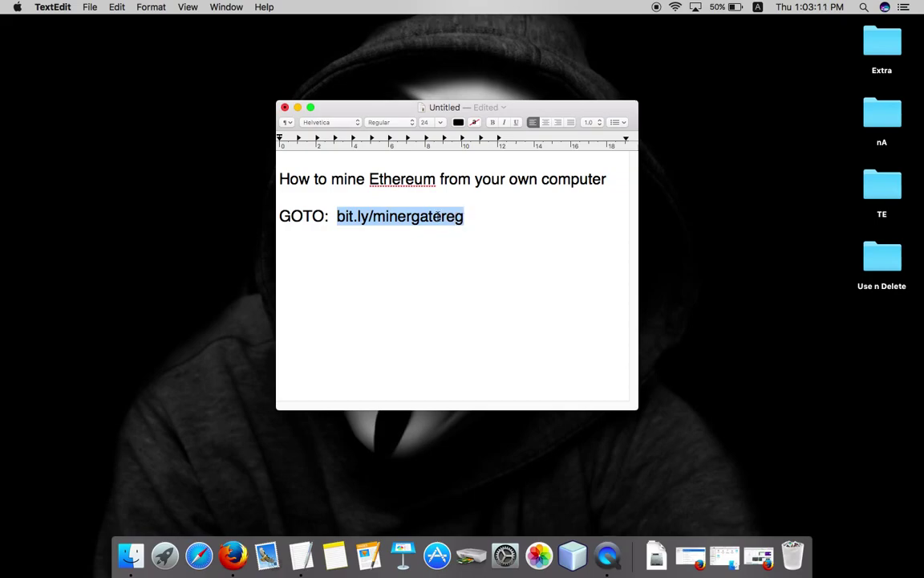
{"action": "key", "text": "super+c"}
- Paste and load the bit.ly/minergatereg link in Firefox, then go to MinerGate's sign-up page
{"action": "left_click", "coordinate": [234, 552]}
{"action": "right_click", "coordinate": [282, 48]}
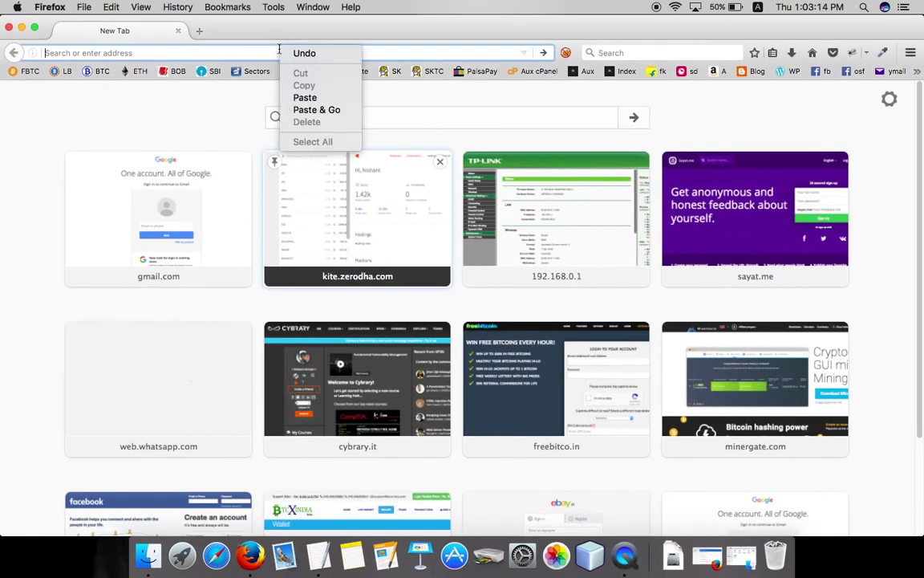
{"action": "left_click", "coordinate": [319, 114]}
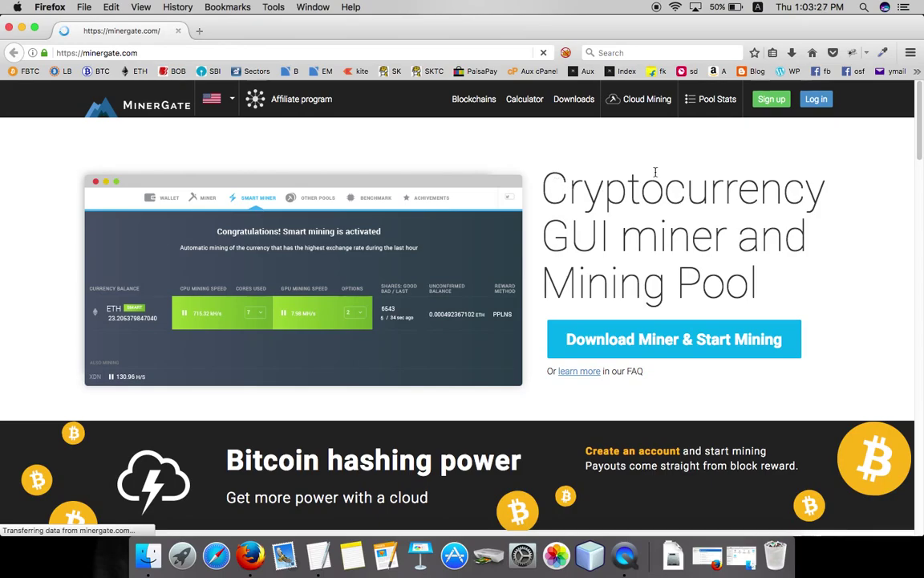
{"action": "left_click", "coordinate": [771, 106]}
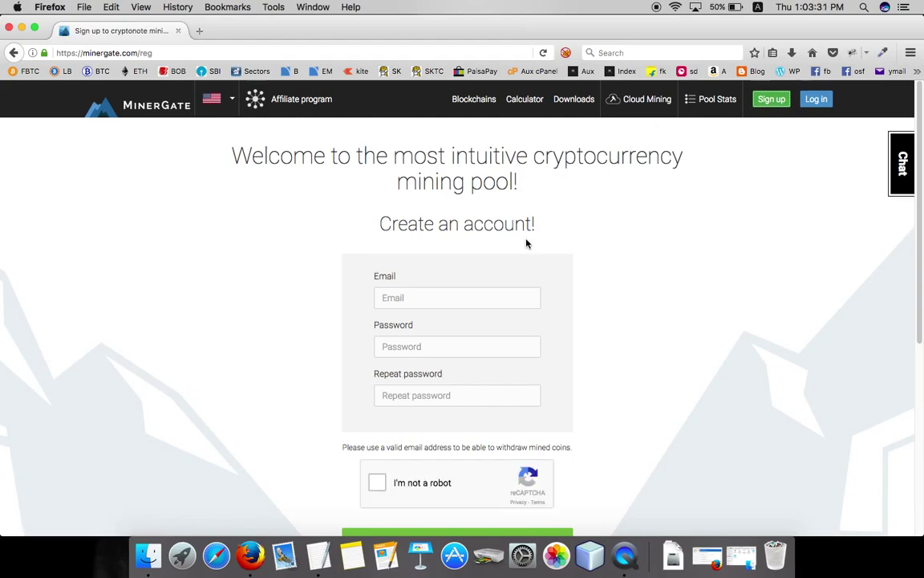
{"action": "scroll", "coordinate": [517, 278], "scroll_direction": "down", "scroll_amount": 3}
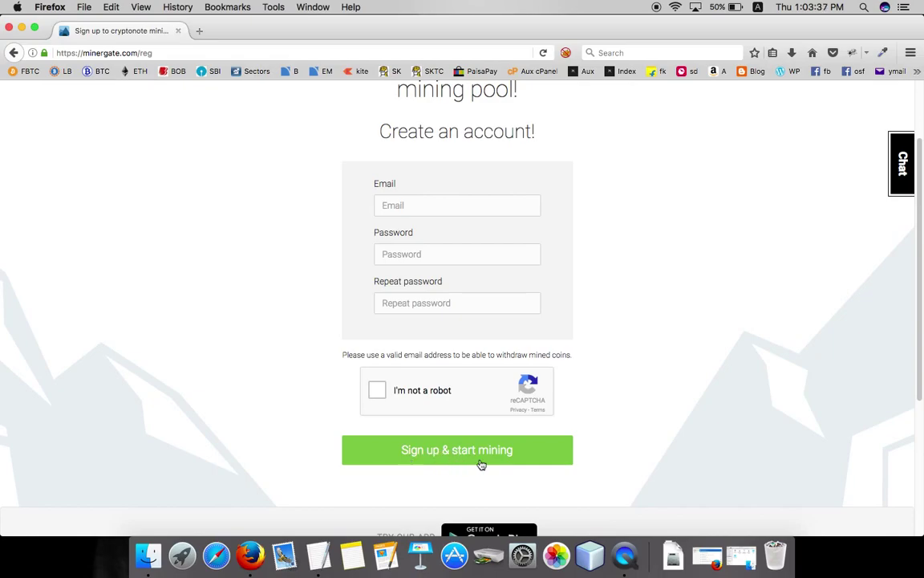
{"action": "scroll", "coordinate": [598, 437], "scroll_direction": "up", "scroll_amount": 3}
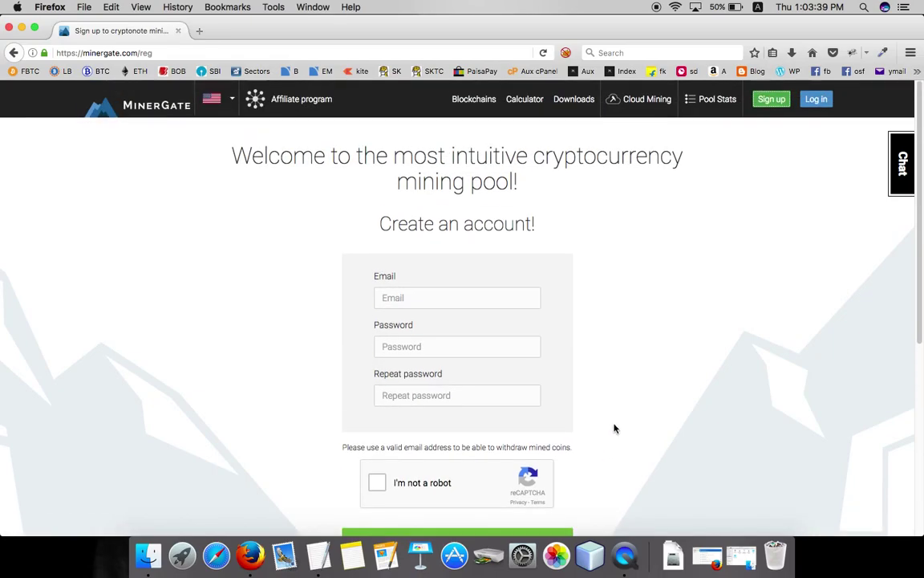
- Download the Mac miner MinerGate-6.6-Mac.dmg from the Downloads page and confirm it in the downloads panel
{"action": "left_click", "coordinate": [573, 99]}
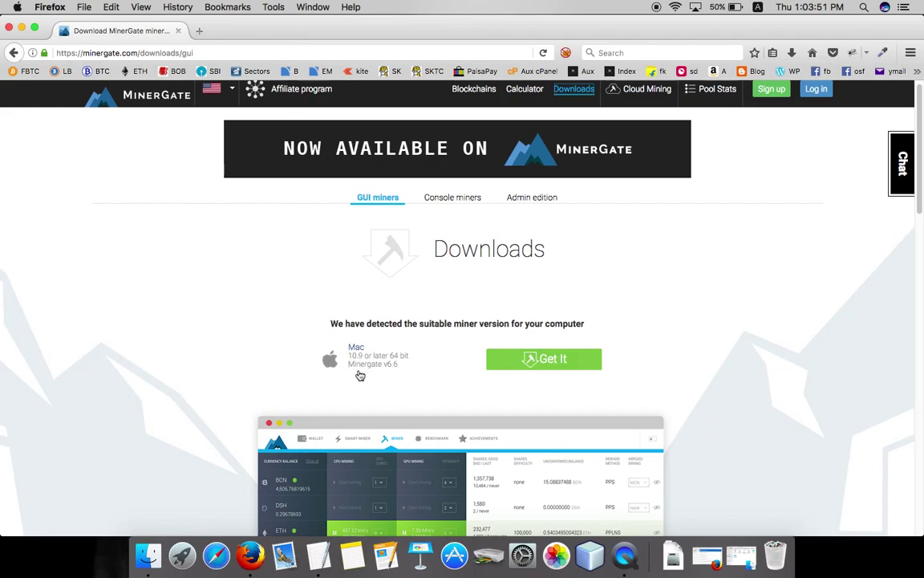
{"action": "left_click", "coordinate": [553, 361]}
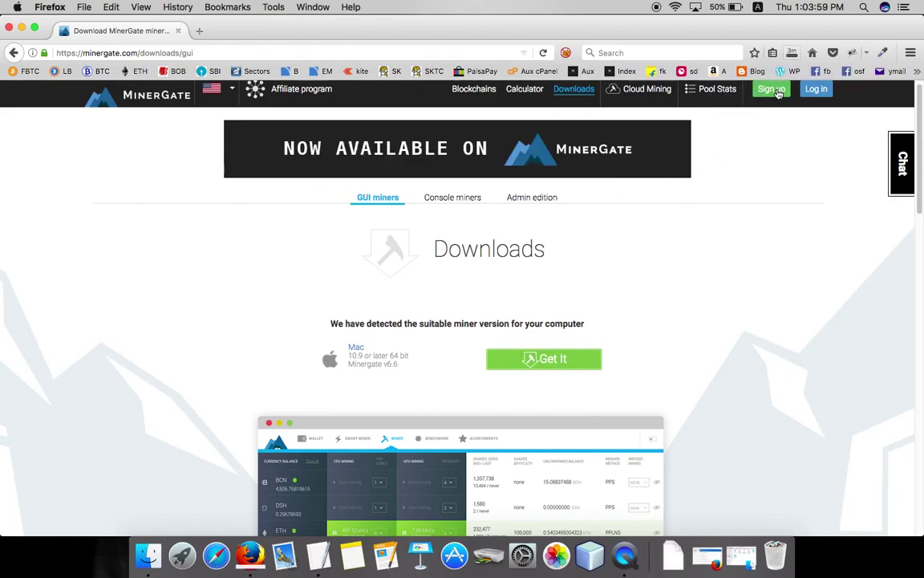
{"action": "left_click", "coordinate": [791, 52]}
{"action": "left_click", "coordinate": [788, 84]}
{"action": "left_click", "coordinate": [748, 233]}
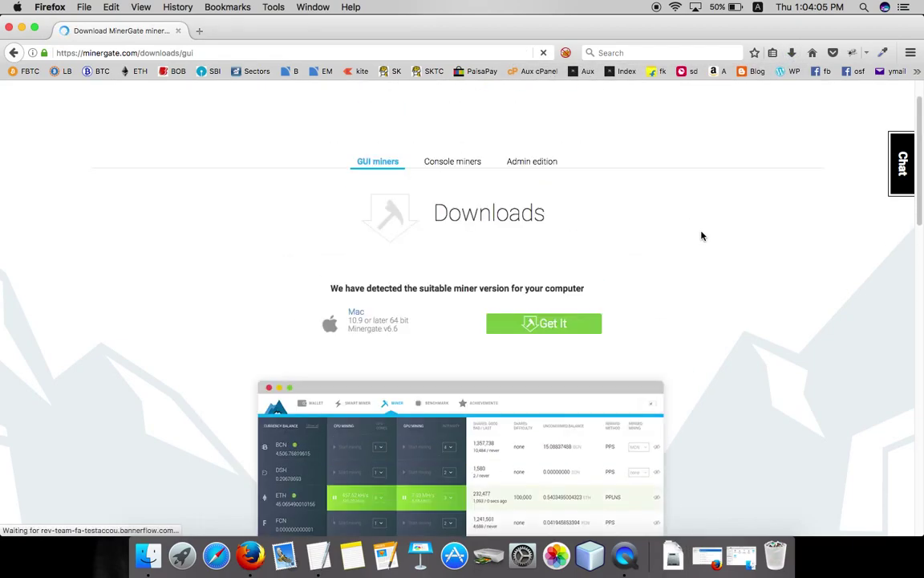
- Show MinerGate-6.6-Mac.dmg in the Finder Downloads folder
{"action": "left_click", "coordinate": [680, 550]}
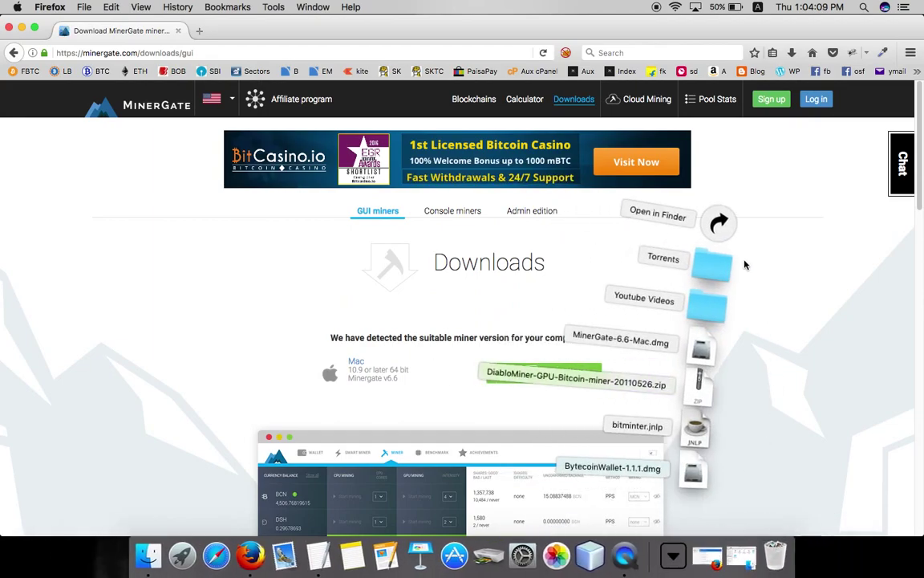
{"action": "left_click", "coordinate": [723, 229]}
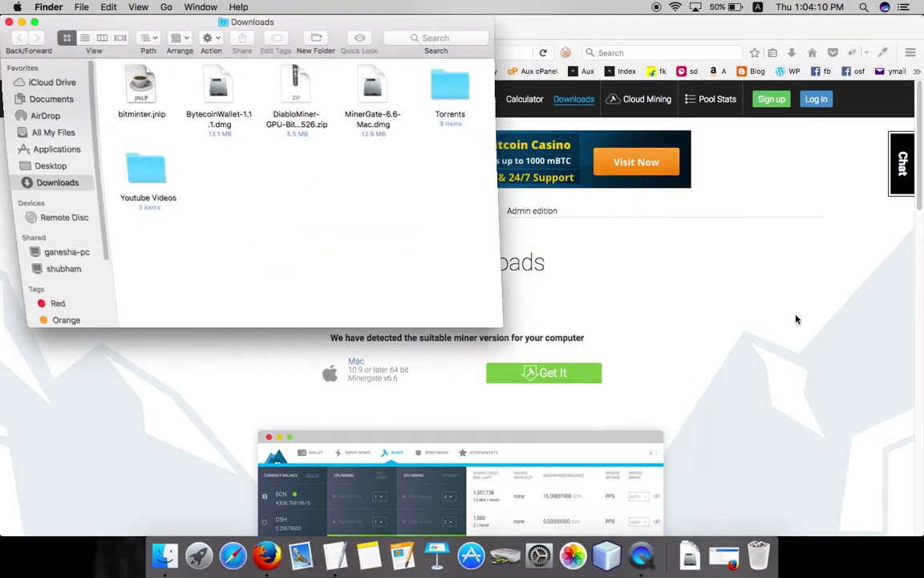
{"action": "left_click", "coordinate": [354, 116]}
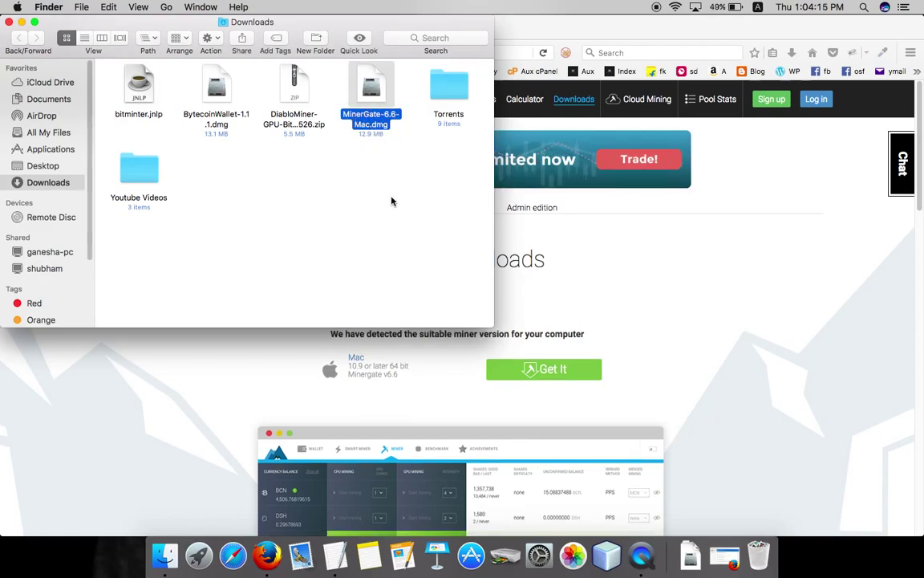
- Minimise Finder and Firefox, and nudge the TextEdit note slightly right
{"action": "left_click", "coordinate": [22, 21]}
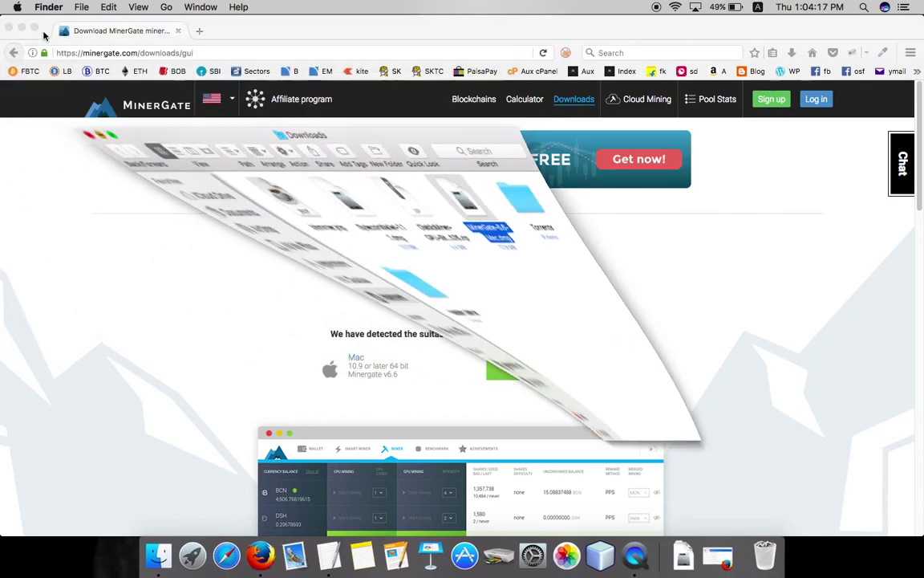
{"action": "left_click", "coordinate": [22, 28]}
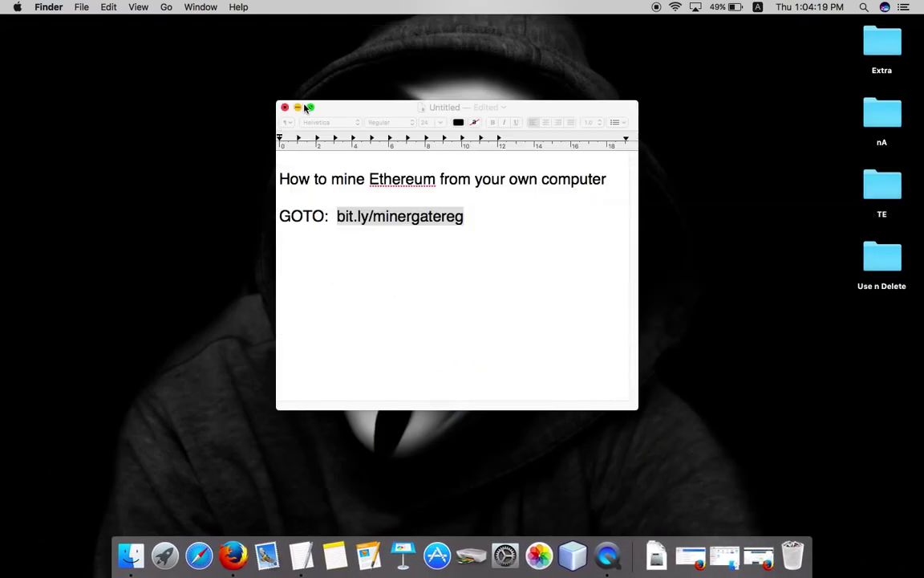
{"action": "left_click_drag", "start_coordinate": [305, 109], "coordinate": [331, 104]}
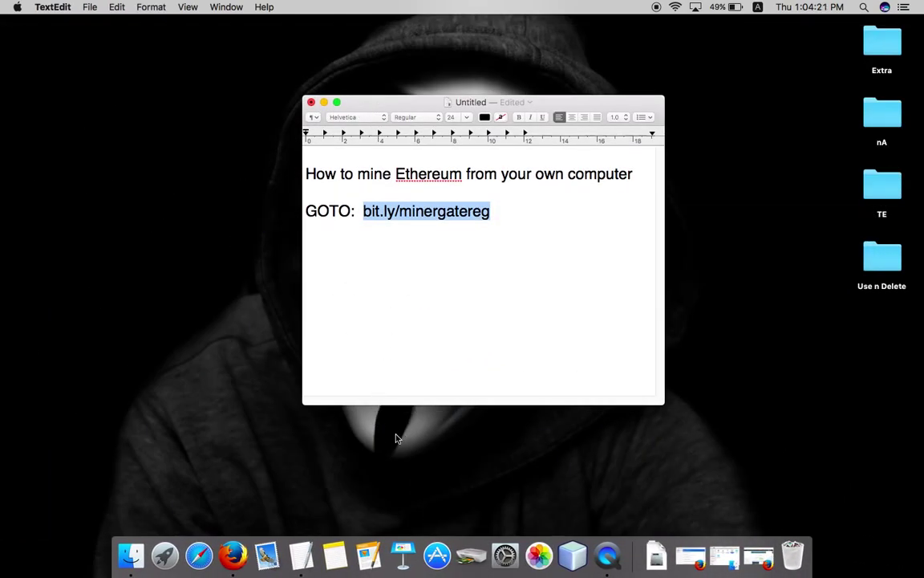
- Launch MinerGate from the second page of Launchpad
{"action": "left_click", "coordinate": [165, 553]}
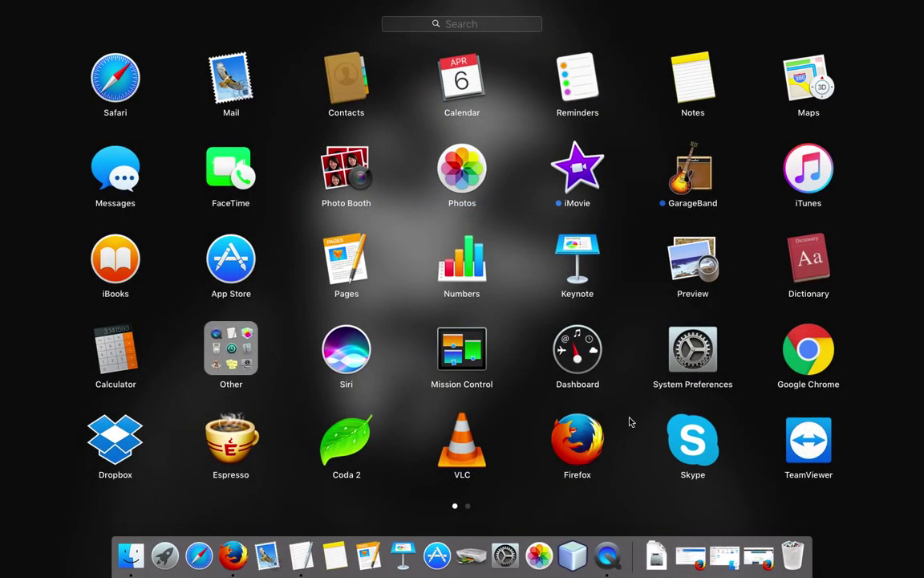
{"action": "left_click", "coordinate": [468, 507]}
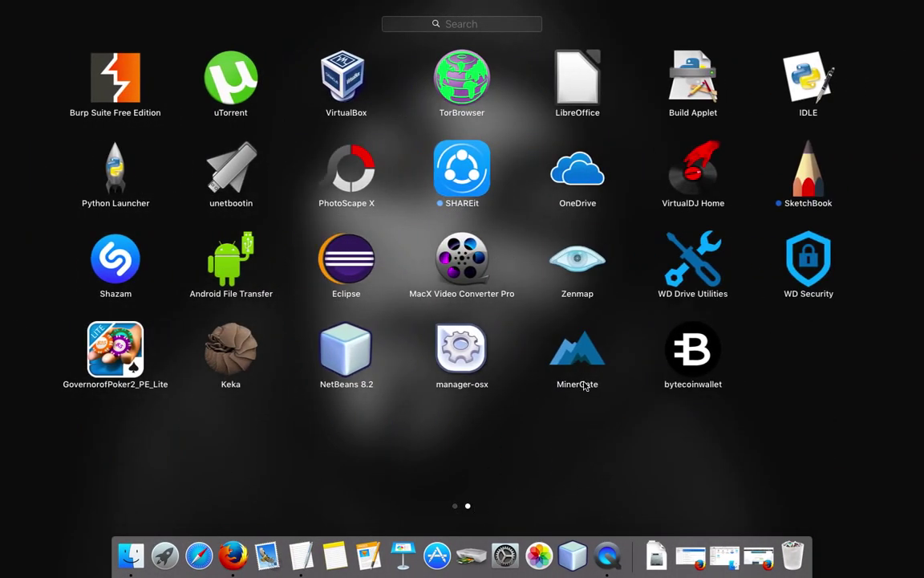
{"action": "left_click", "coordinate": [578, 353]}
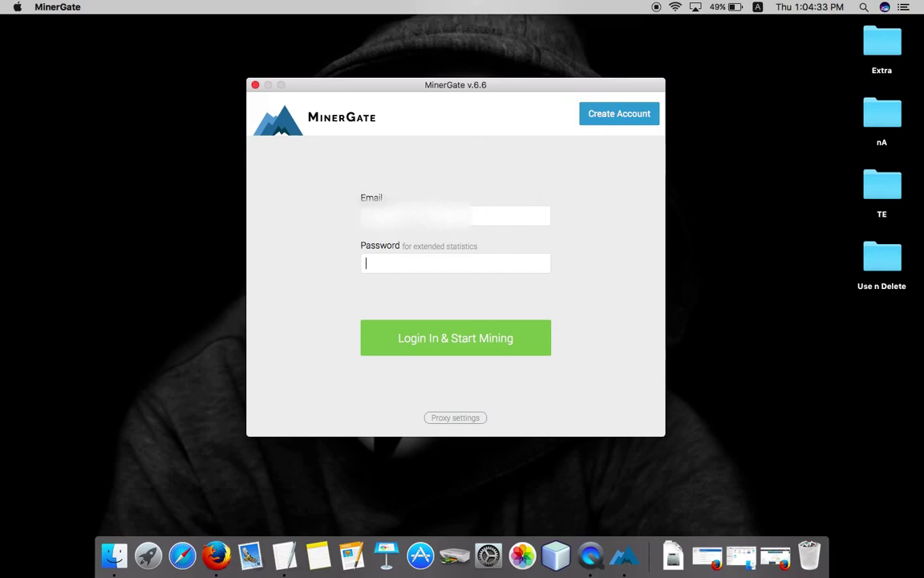
- Keep the prefilled e-mail, enter the account password, and log in to MinerGate
{"action": "left_click_drag", "start_coordinate": [473, 215], "coordinate": [355, 213]}
{"action": "left_click", "coordinate": [471, 214]}
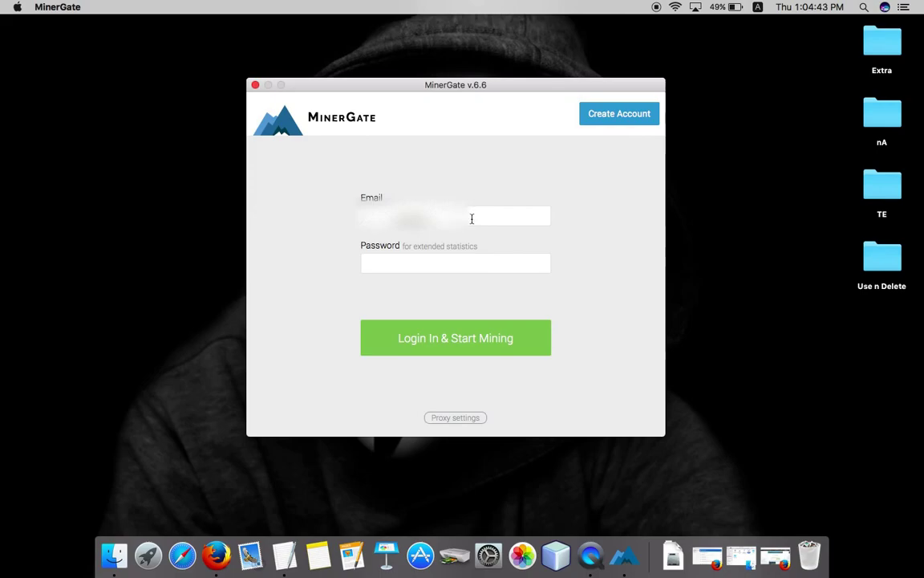
{"action": "left_click", "coordinate": [403, 263]}
{"action": "type", "text": "•••••••••"}
{"action": "left_click", "coordinate": [482, 337]}
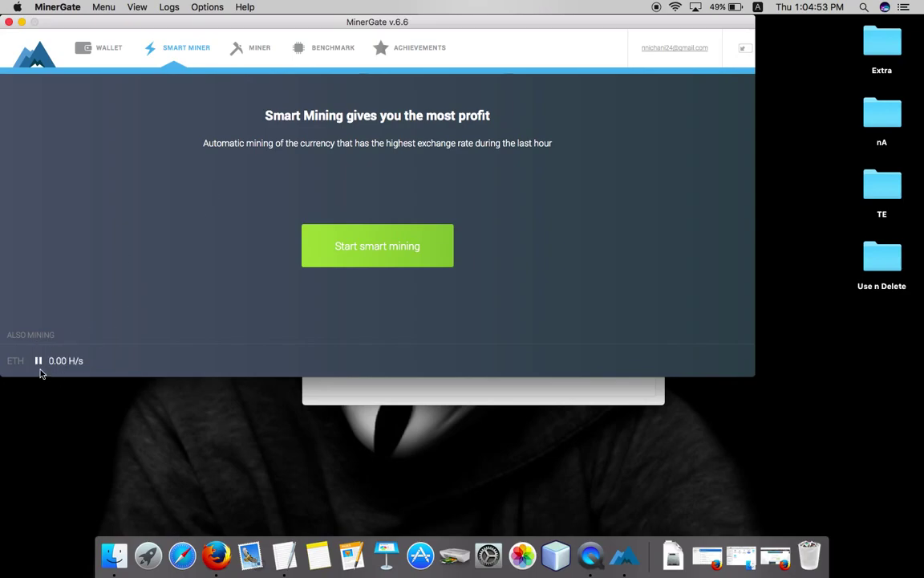
{"action": "left_click_drag", "start_coordinate": [323, 24], "coordinate": [342, 49]}
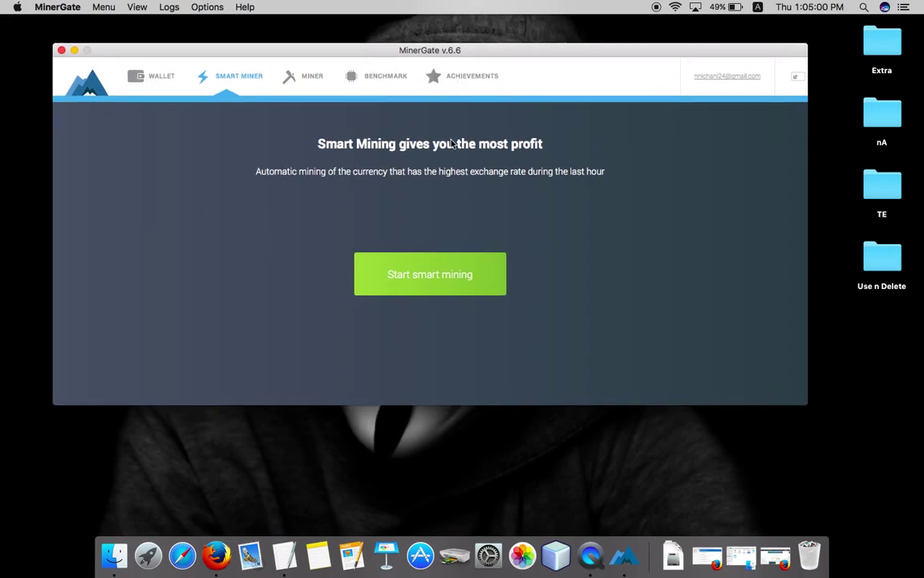
{"action": "left_click", "coordinate": [140, 74]}
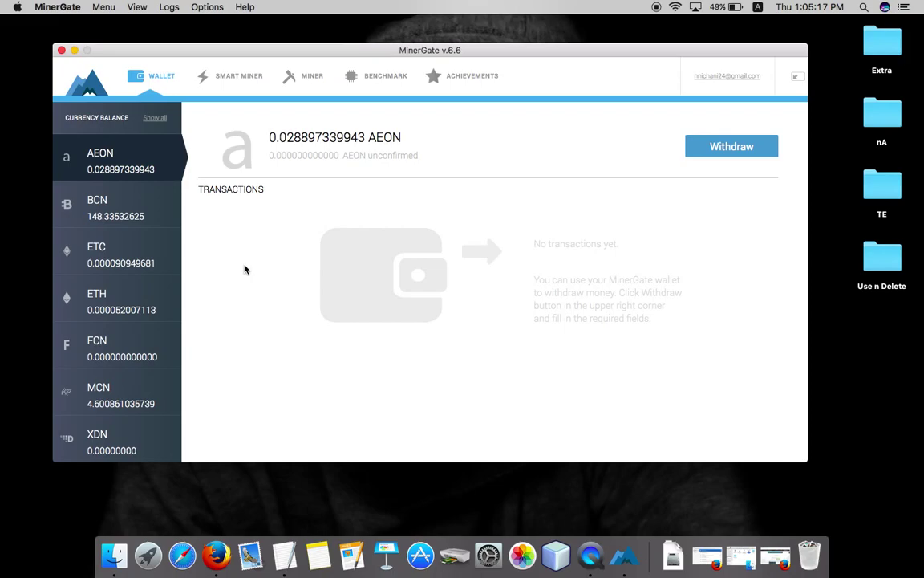
{"action": "left_click", "coordinate": [207, 76]}
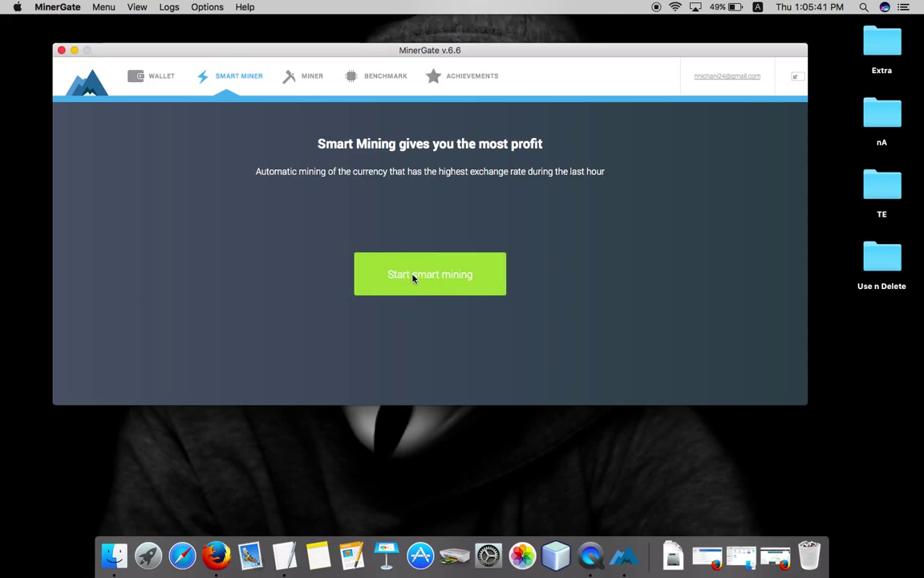
- Look through the Miner and Benchmark pages, then browse the Achievements grid
{"action": "left_click", "coordinate": [303, 81]}
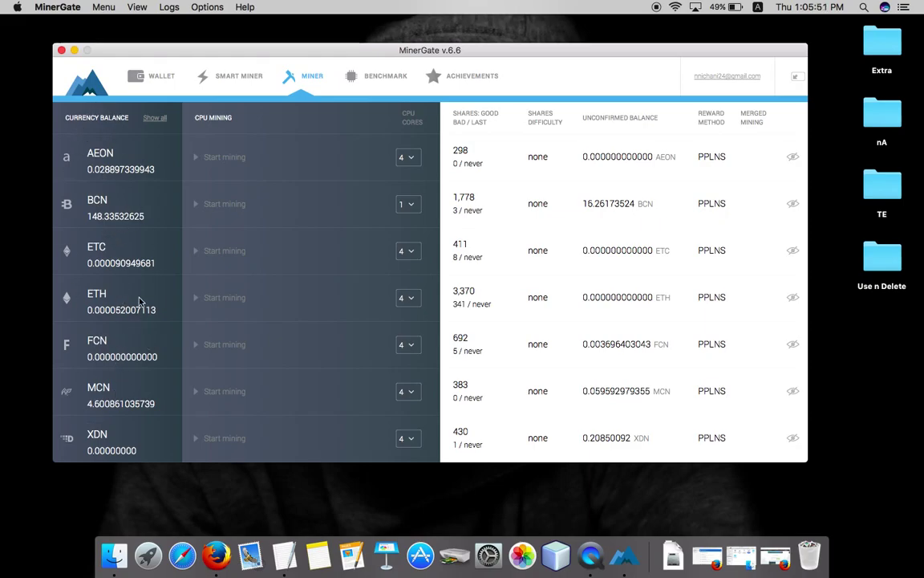
{"action": "left_click", "coordinate": [367, 80]}
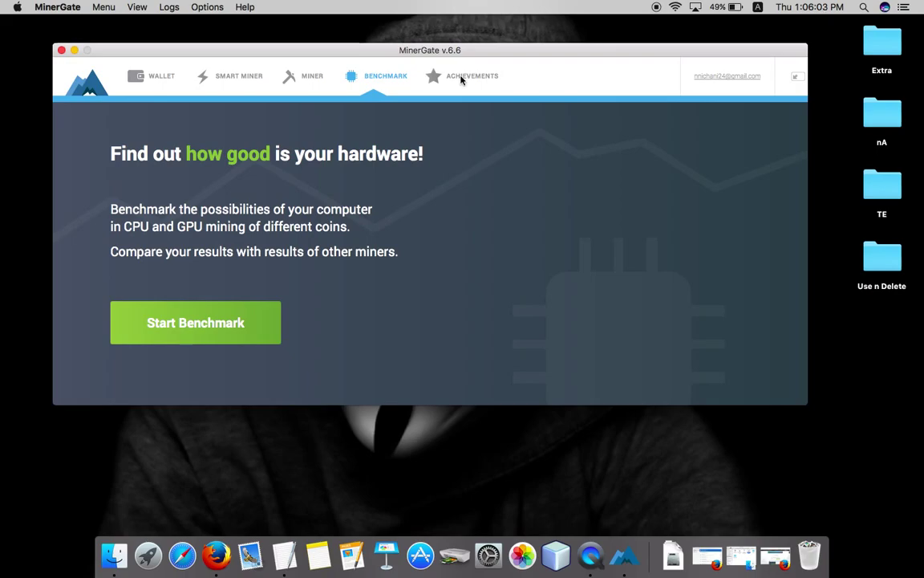
{"action": "left_click", "coordinate": [305, 77]}
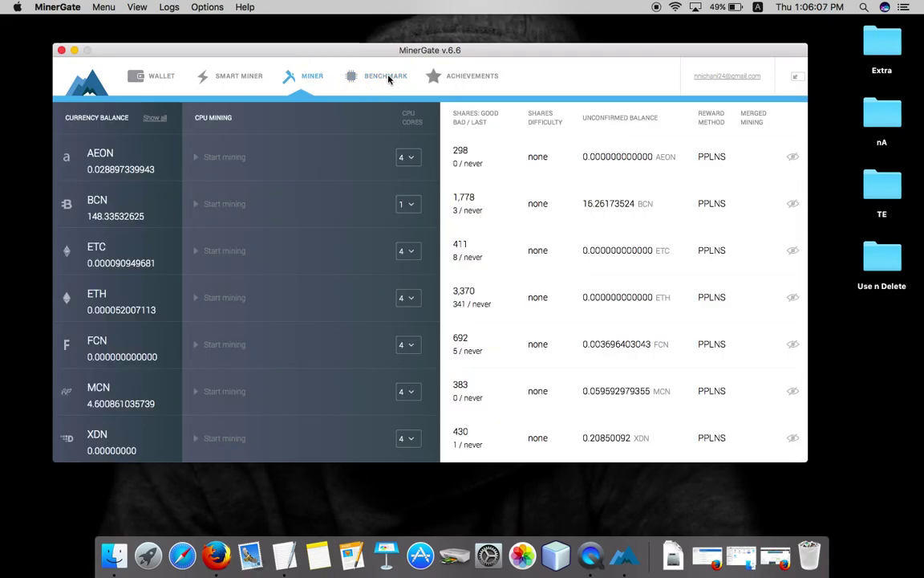
{"action": "left_click", "coordinate": [463, 77]}
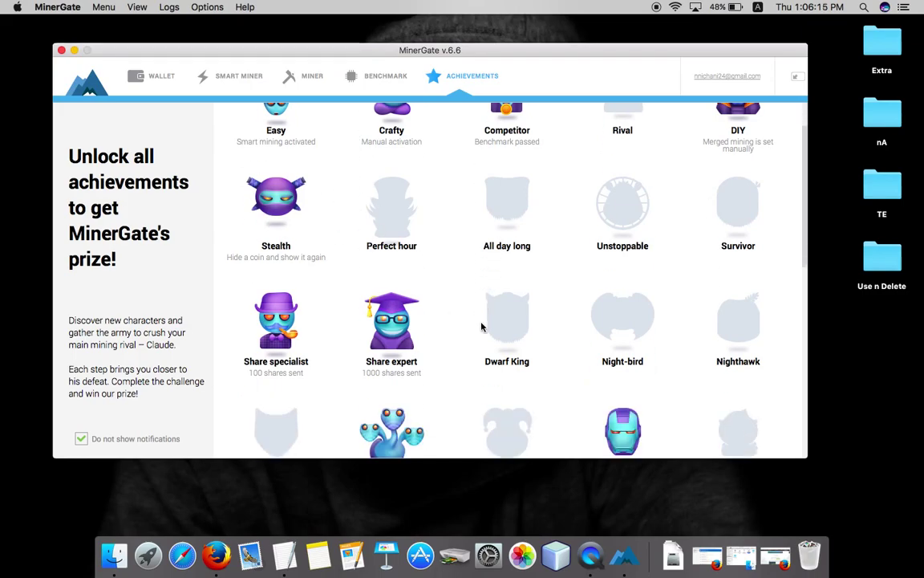
{"action": "scroll", "coordinate": [481, 326], "scroll_direction": "down", "scroll_amount": 10}
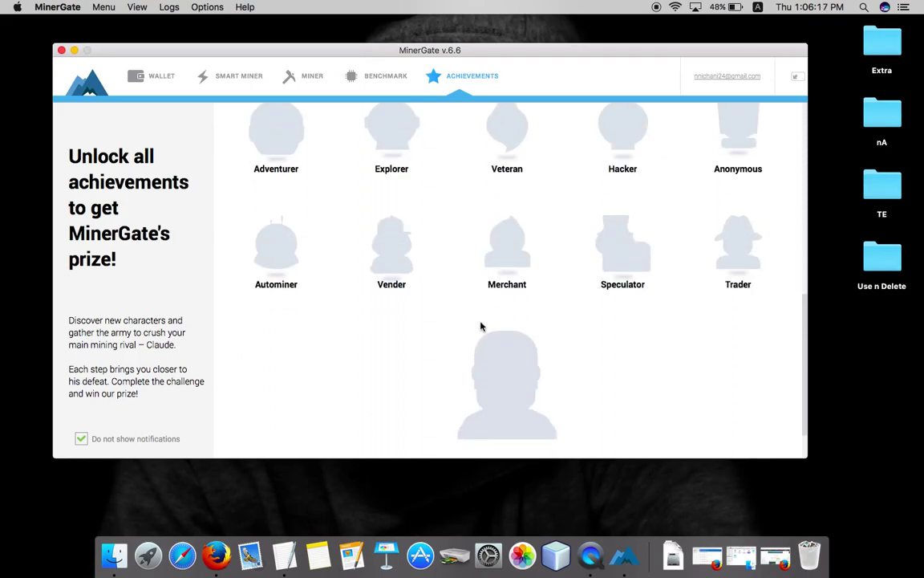
{"action": "scroll", "coordinate": [481, 325], "scroll_direction": "up", "scroll_amount": 10}
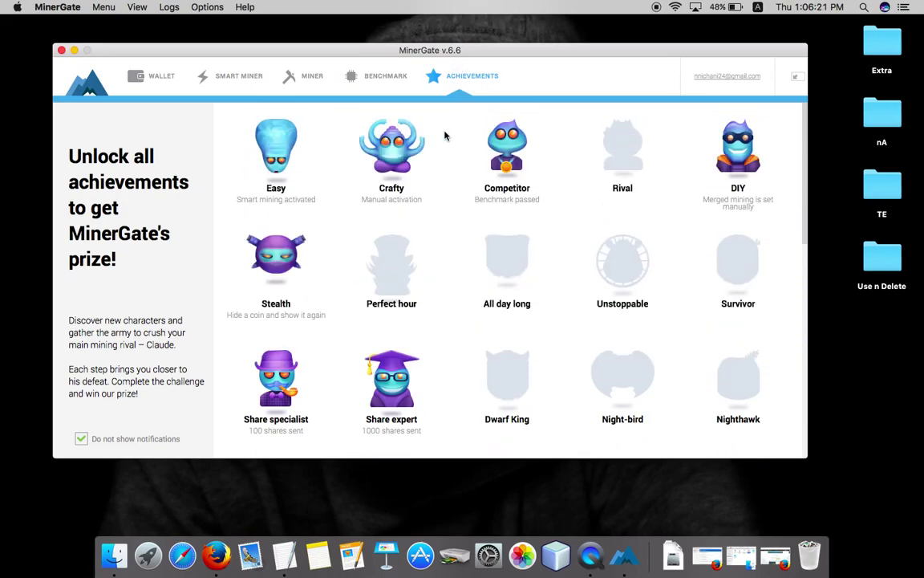
- Start CPU mining ETH from the Miner tab's currency list
{"action": "left_click", "coordinate": [313, 78]}
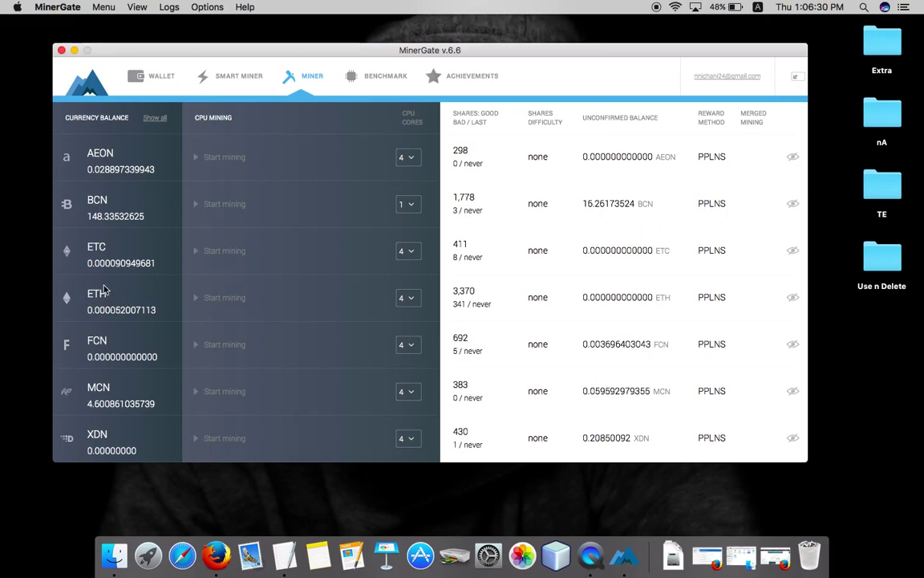
{"action": "left_click", "coordinate": [210, 302]}
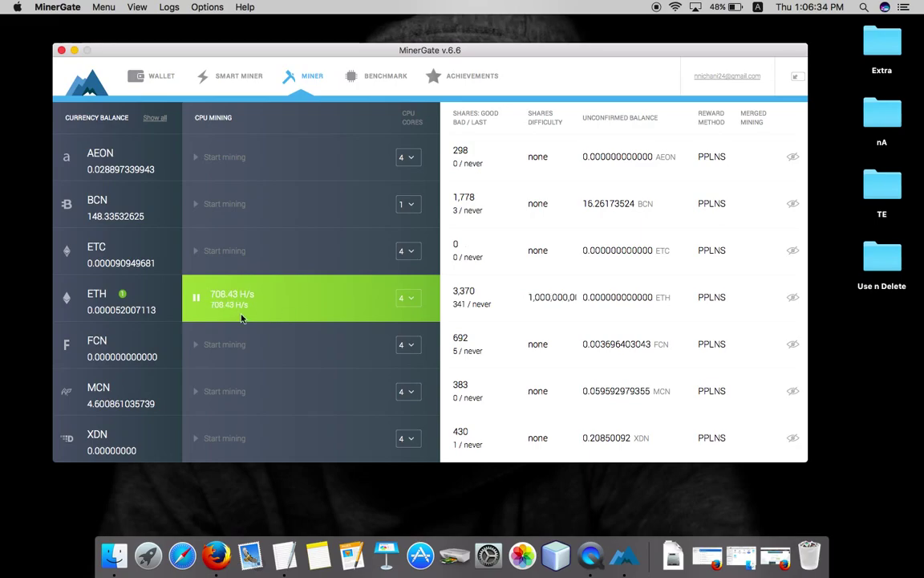